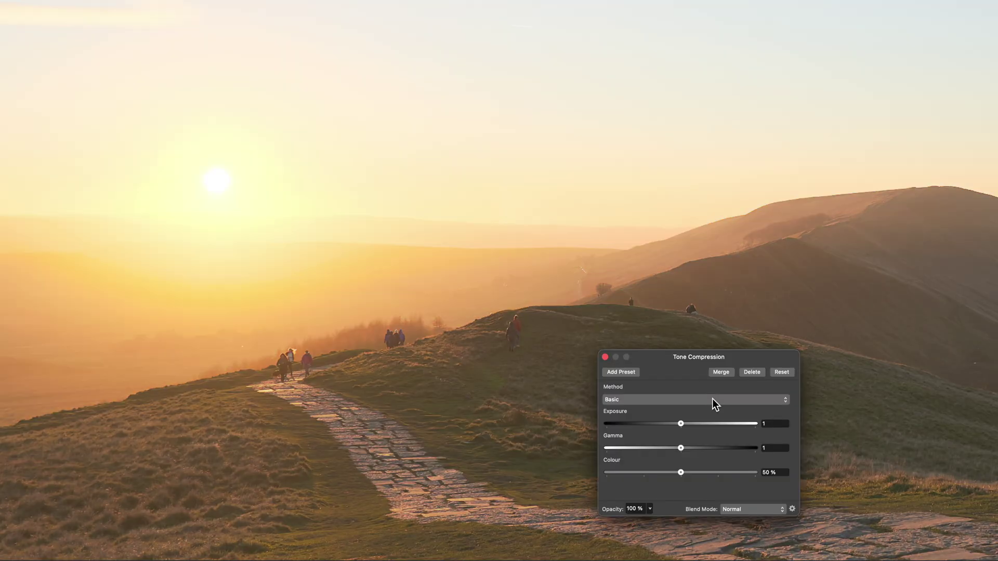
# Try the Natural, Filmic, Punchy and PBR Neutral tone compression methods on the sunset photo.
pyautogui.click(712, 398)
pyautogui.click(710, 407)
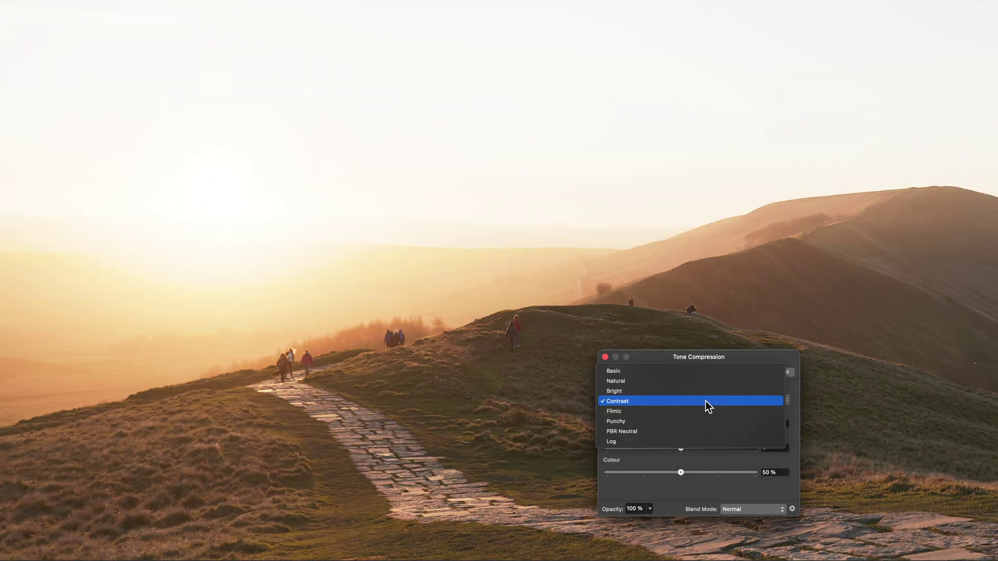
pyautogui.click(703, 408)
pyautogui.click(703, 404)
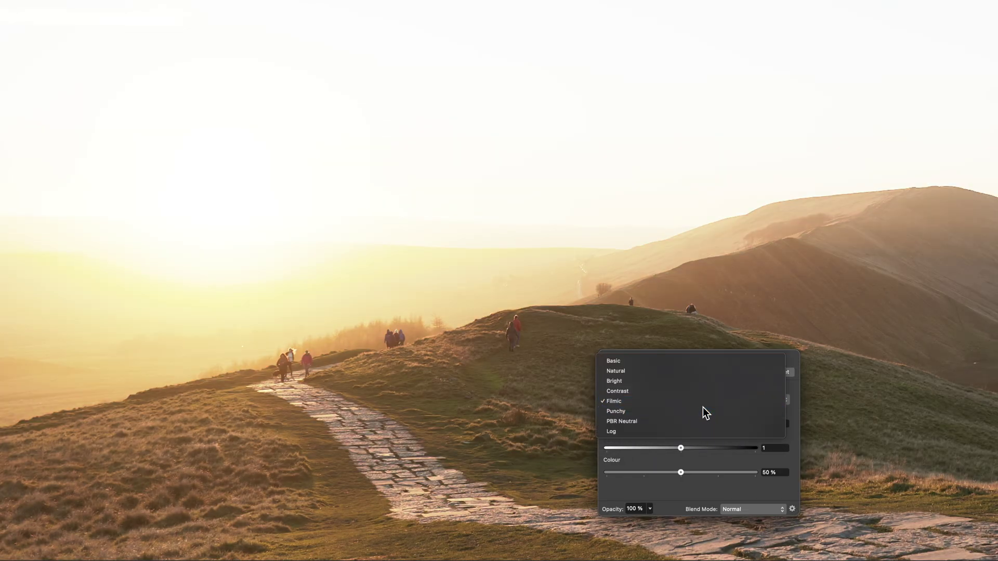
pyautogui.click(702, 407)
pyautogui.click(703, 401)
pyautogui.click(703, 406)
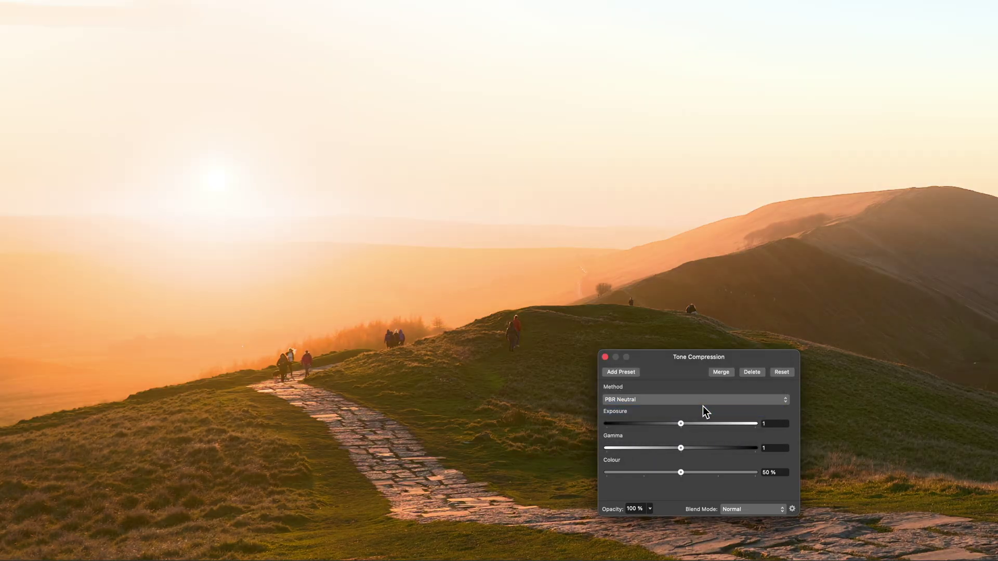
# Preview the Log method, return to Basic, and lower Exposure to 0.777.
pyautogui.click(702, 401)
pyautogui.click(702, 408)
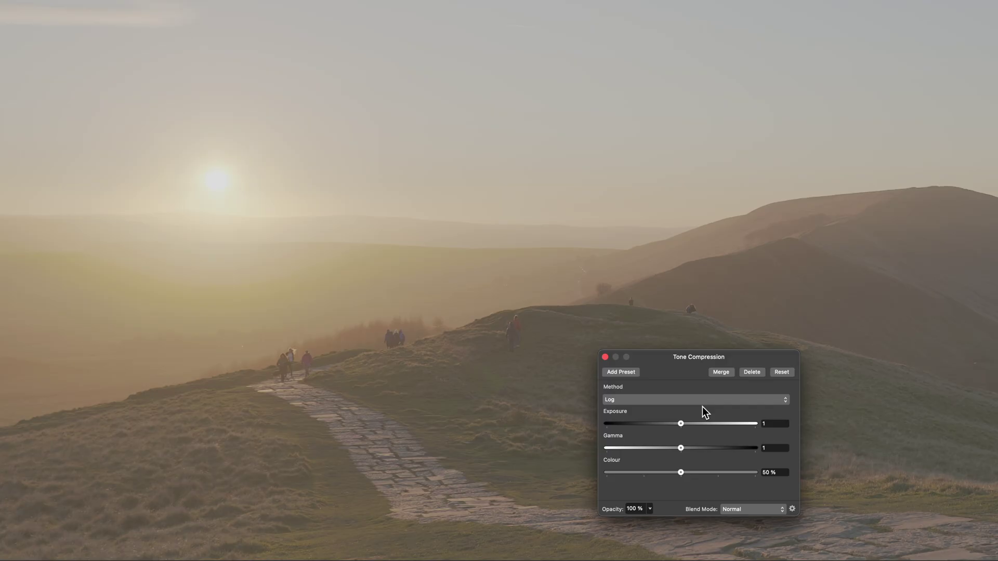
pyautogui.click(702, 400)
pyautogui.click(696, 332)
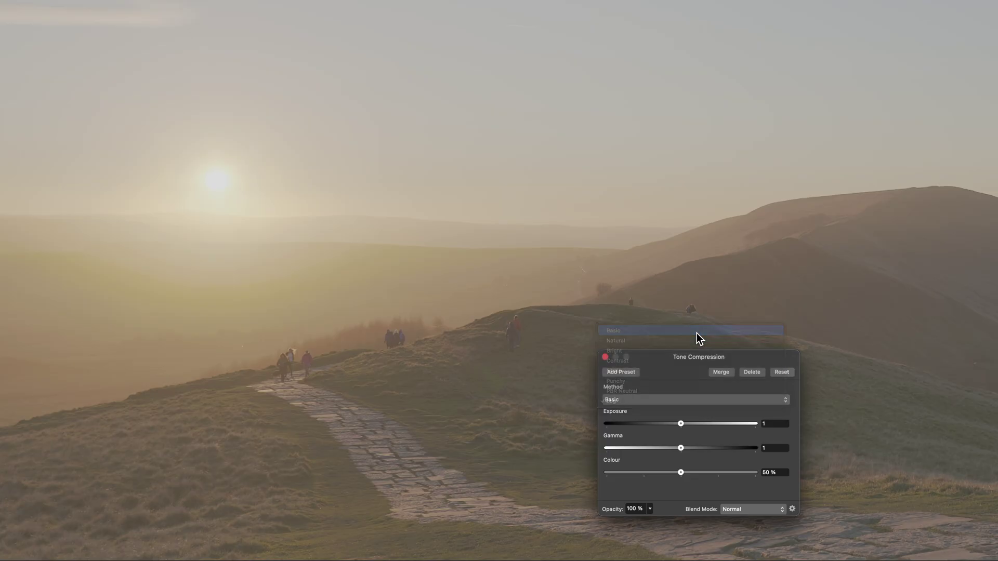
pyautogui.moveTo(678, 423); pyautogui.dragTo(724, 479)
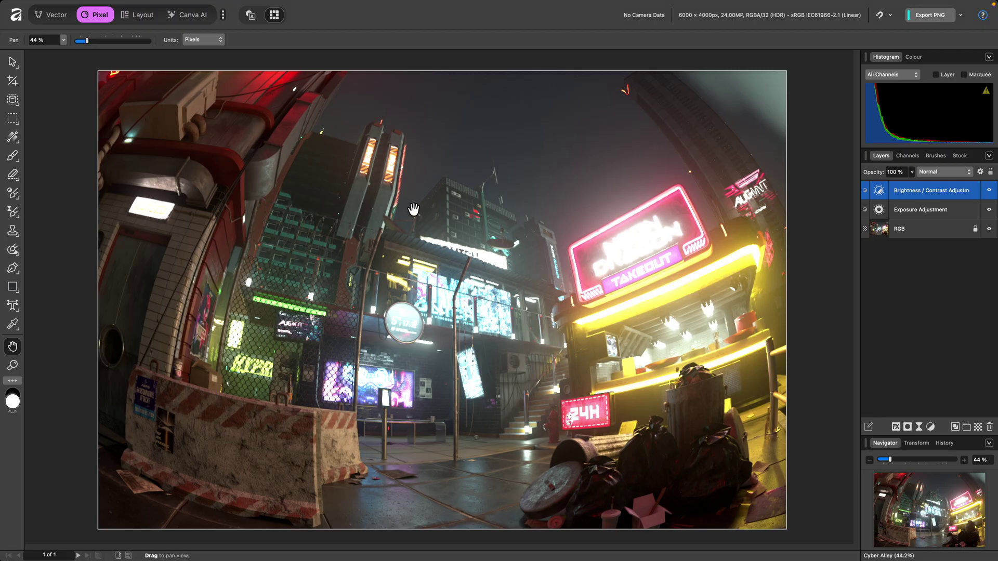
# Start a new HDR Merge and add all seven bracketed seascape TIFs.
pyautogui.moveTo(161, 7)
pyautogui.click(72, 7)
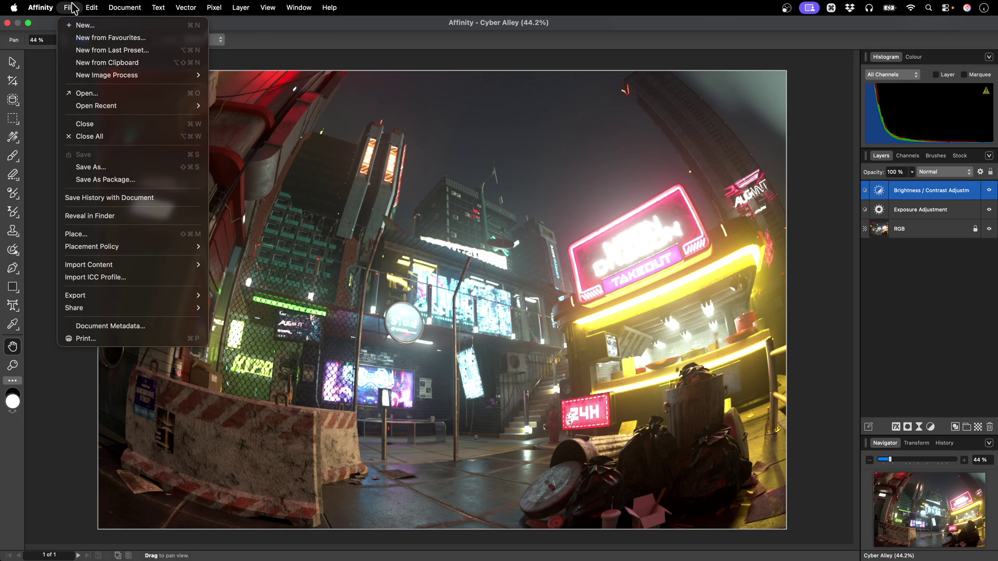
pyautogui.moveTo(121, 76)
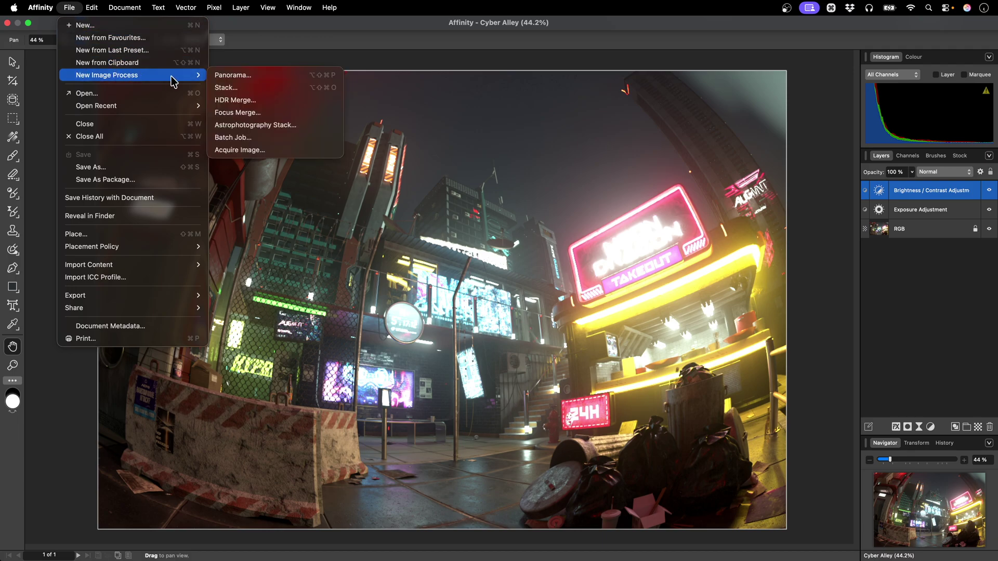
pyautogui.click(269, 101)
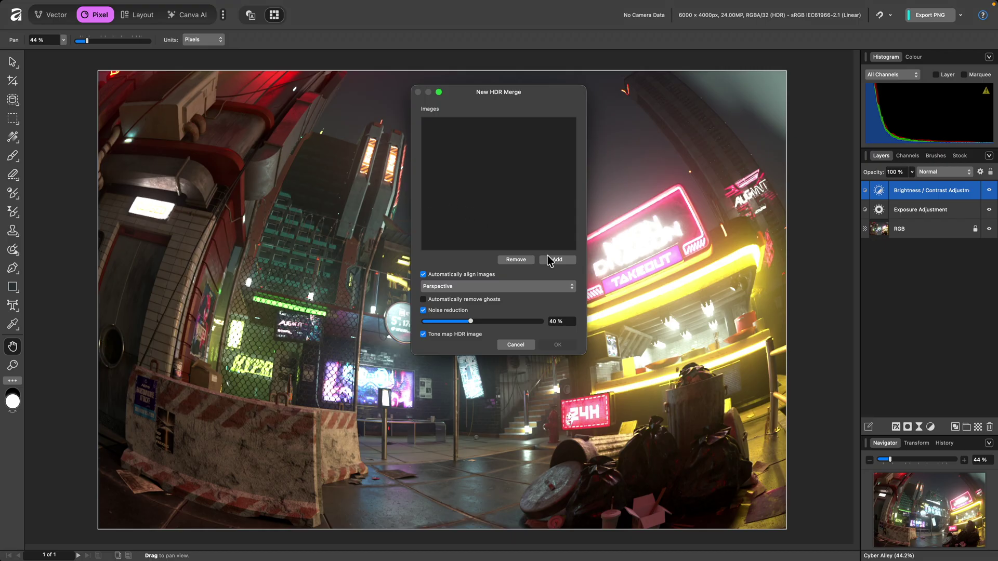
pyautogui.click(552, 258)
pyautogui.press('super+a')
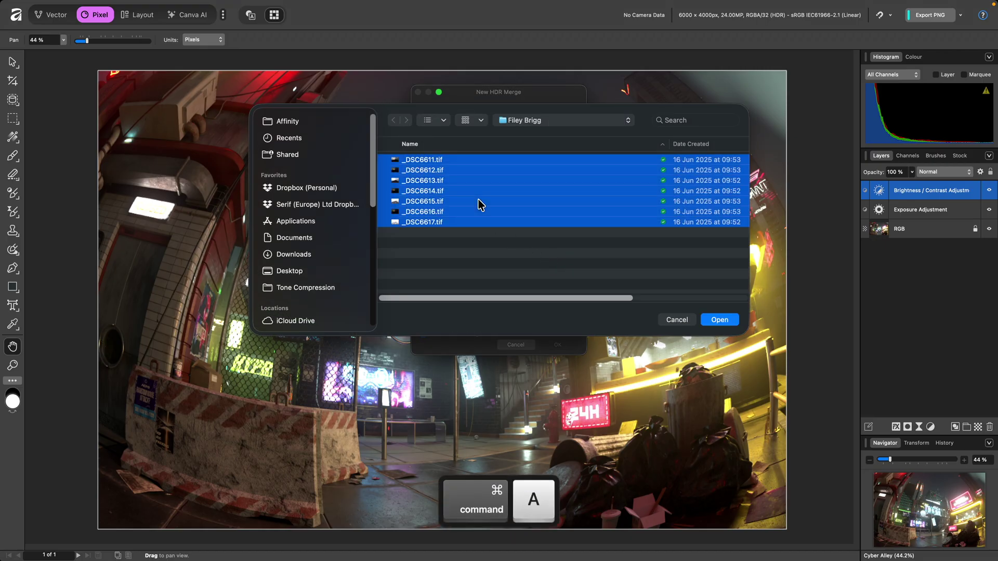
pyautogui.press('Return')
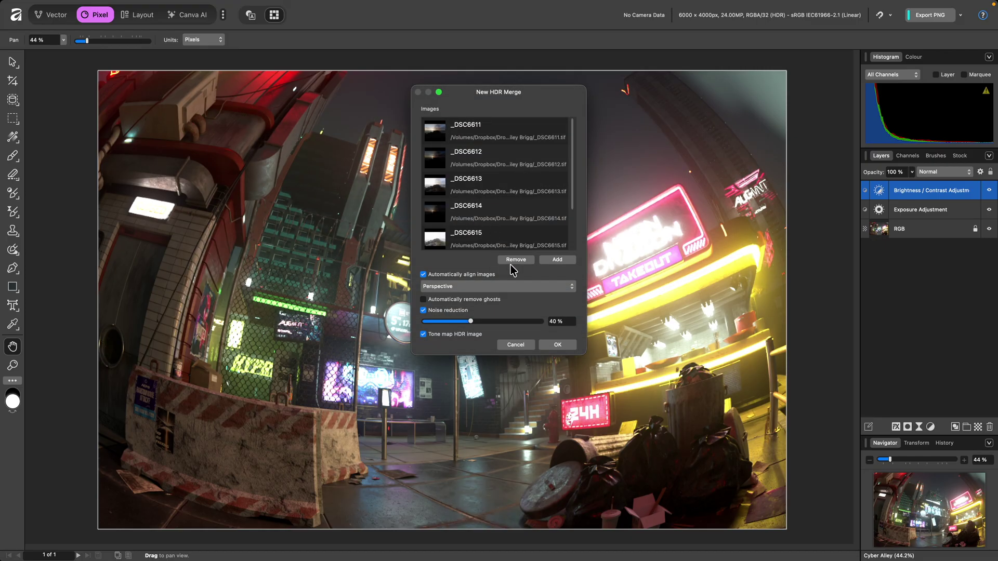
# Disable noise reduction and HDR tone mapping, then create the merged document.
pyautogui.click(463, 310)
pyautogui.click(443, 340)
pyautogui.click(543, 346)
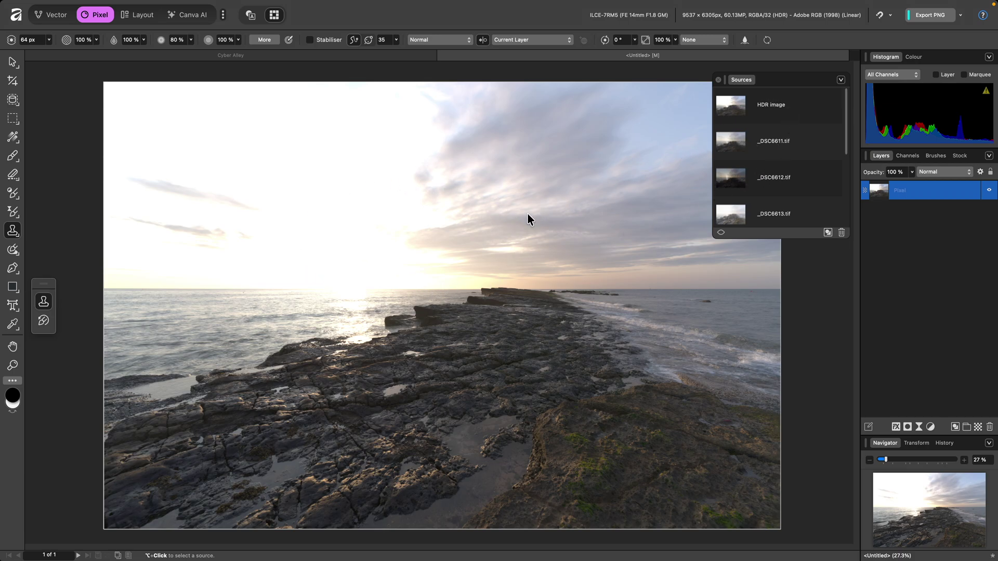
# Switch to the Hand tool with H, dismissing the Sources panel.
pyautogui.press('h')
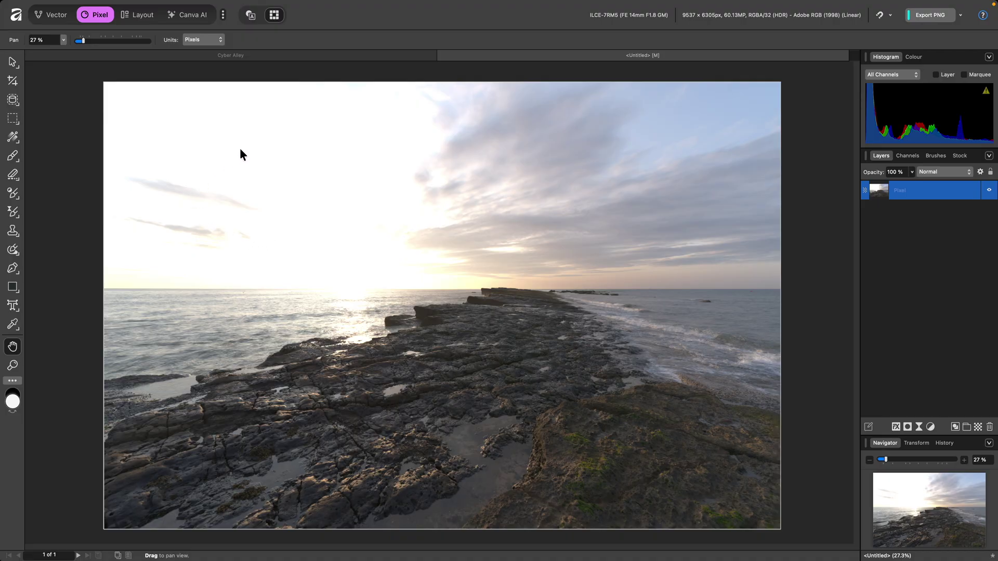
# Add a Tone Compression adjustment layer from Pixel > New Adjustment Layer and adjust its Exposure.
pyautogui.moveTo(316, 4)
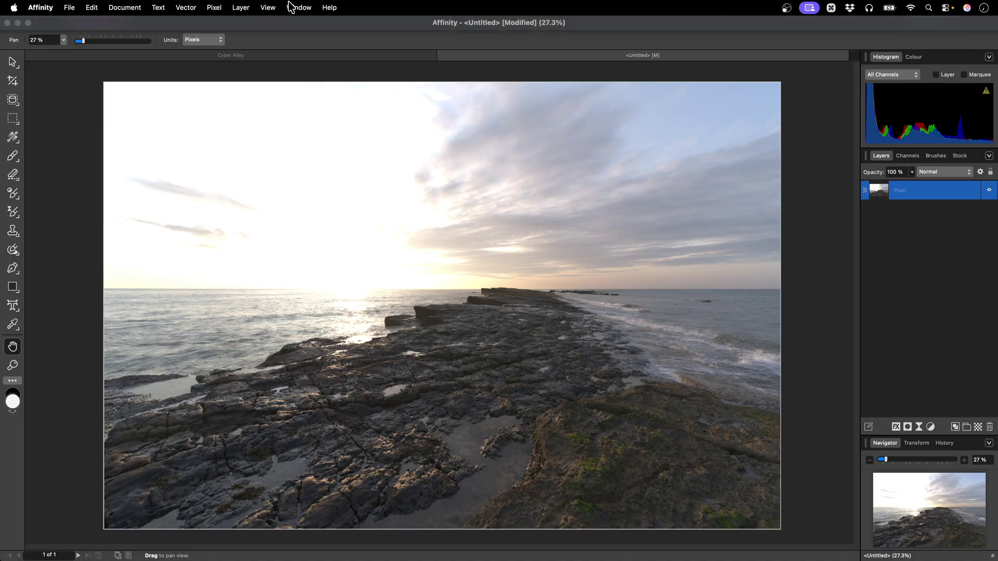
pyautogui.click(214, 8)
pyautogui.moveTo(267, 88)
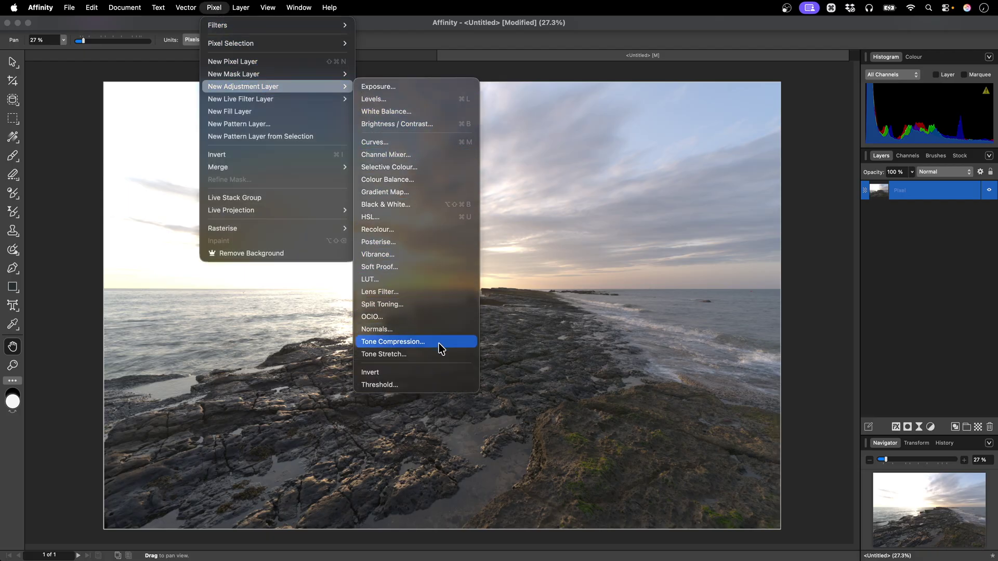
pyautogui.click(439, 343)
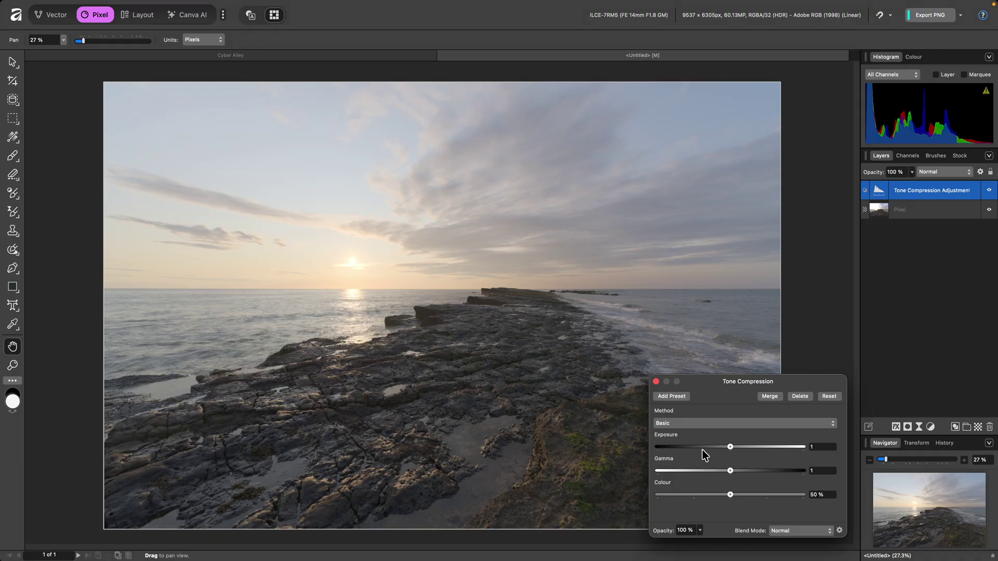
pyautogui.moveTo(730, 447); pyautogui.dragTo(729, 503)
# Cycle the seascape's tone compression through Basic, Natural, Bright and Contrast.
pyautogui.click(711, 427)
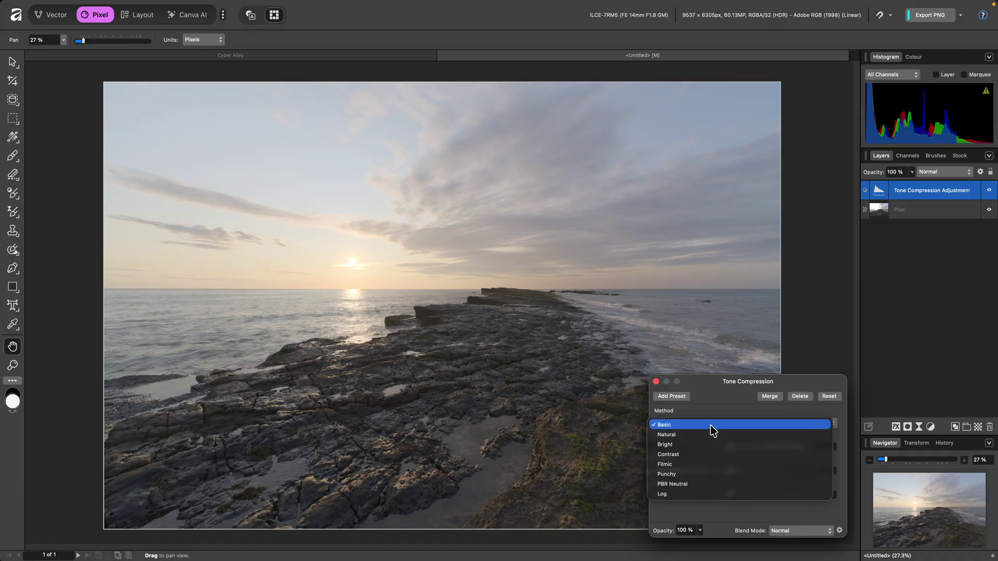
pyautogui.click(711, 426)
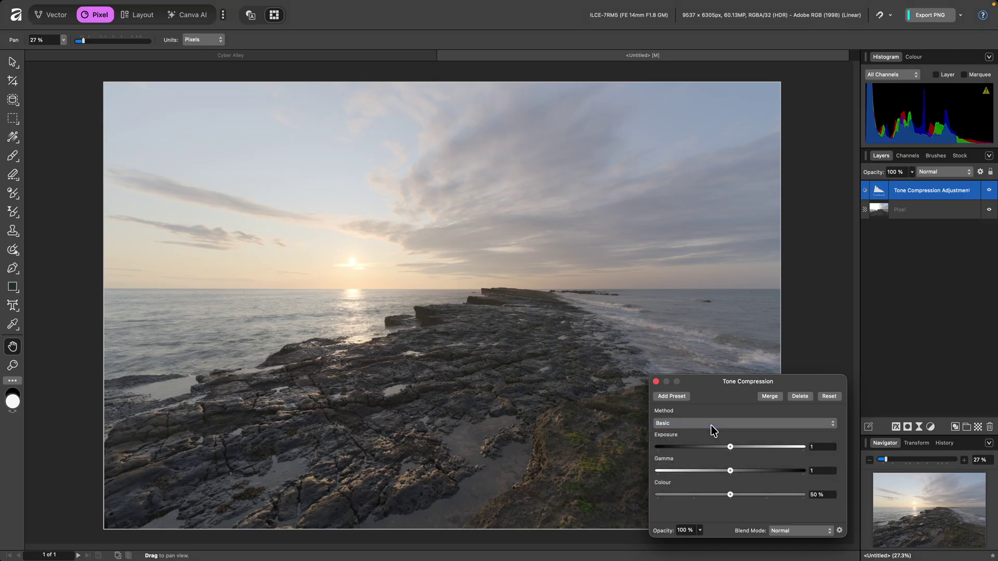
pyautogui.click(713, 430)
pyautogui.click(712, 432)
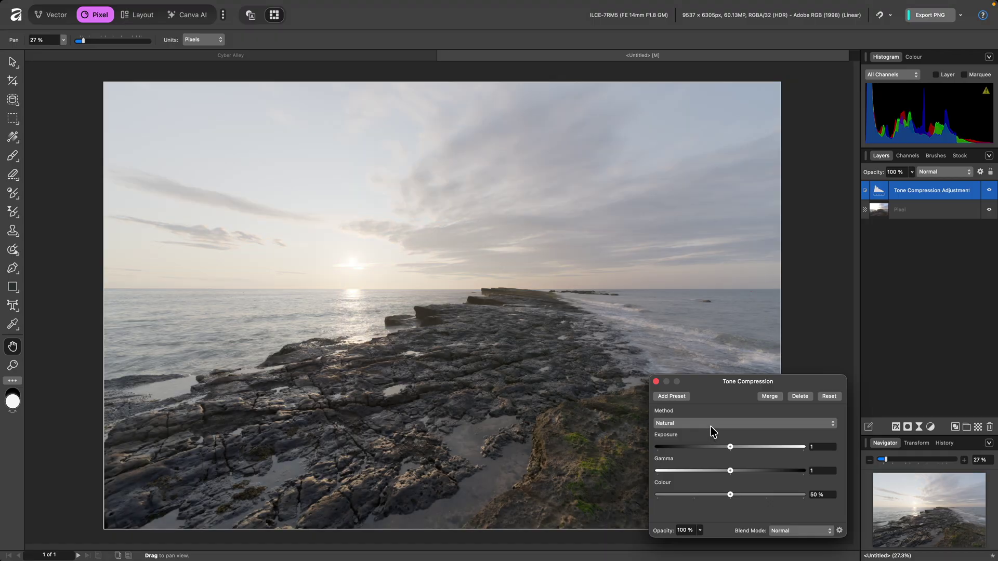
pyautogui.click(711, 429)
pyautogui.click(711, 431)
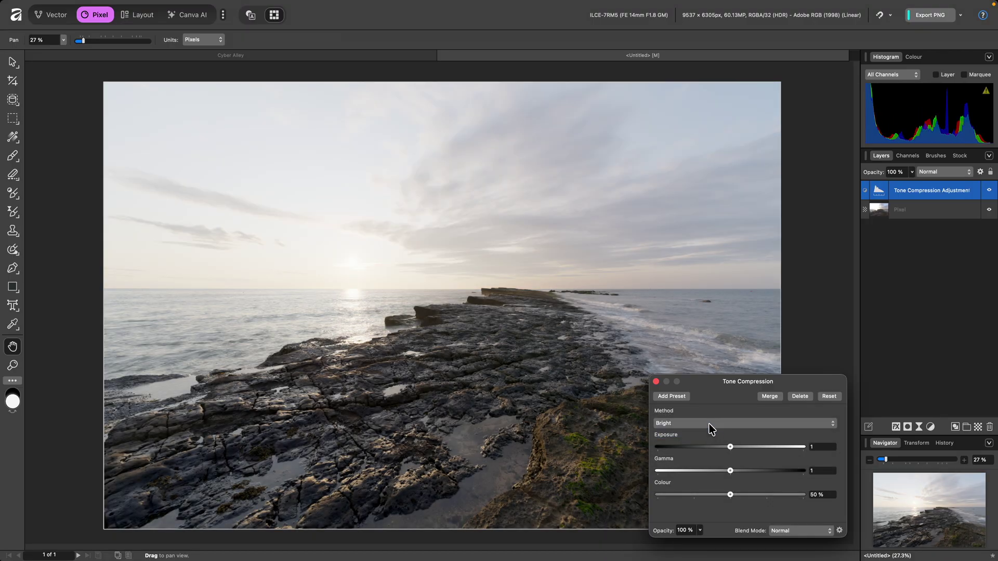
pyautogui.click(711, 429)
pyautogui.click(710, 431)
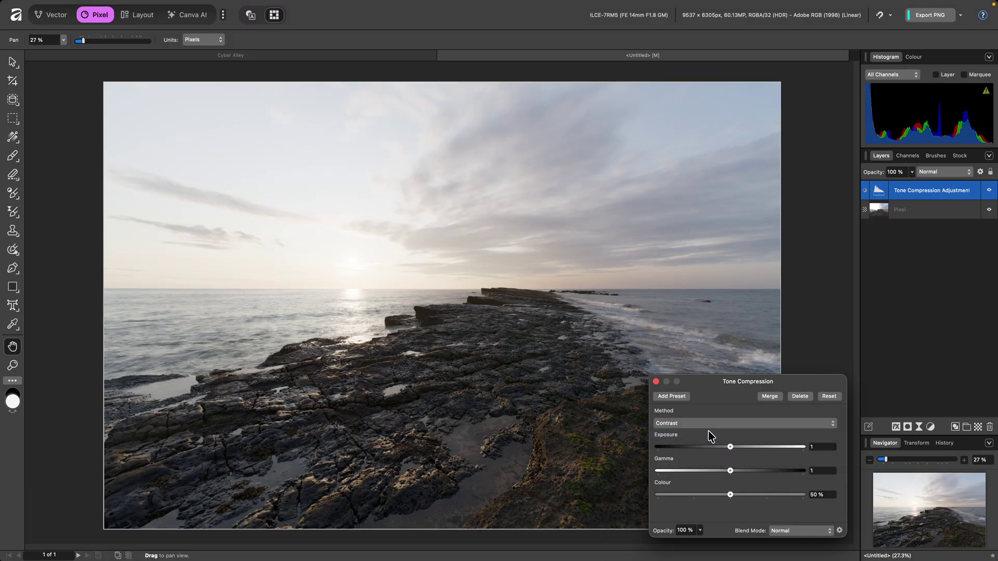
# Try Filmic, Punchy and PBR Neutral, ending on the flat Log method.
pyautogui.click(710, 432)
pyautogui.click(710, 431)
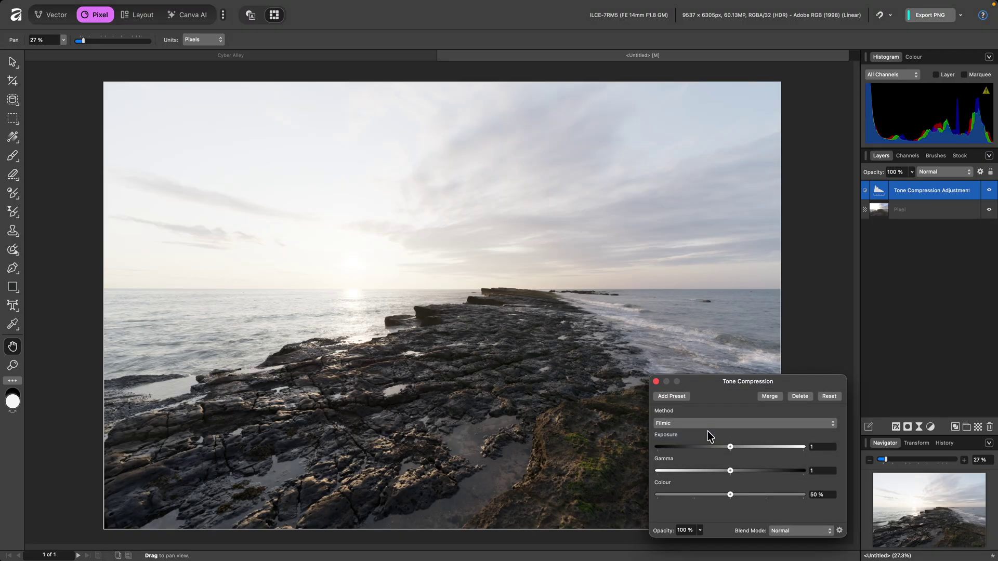
pyautogui.click(709, 431)
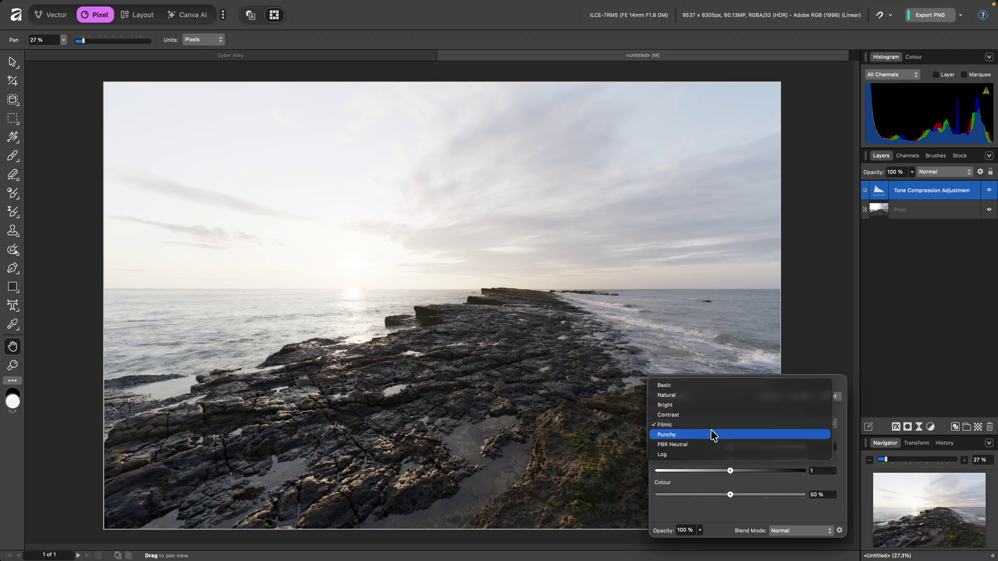
pyautogui.click(711, 432)
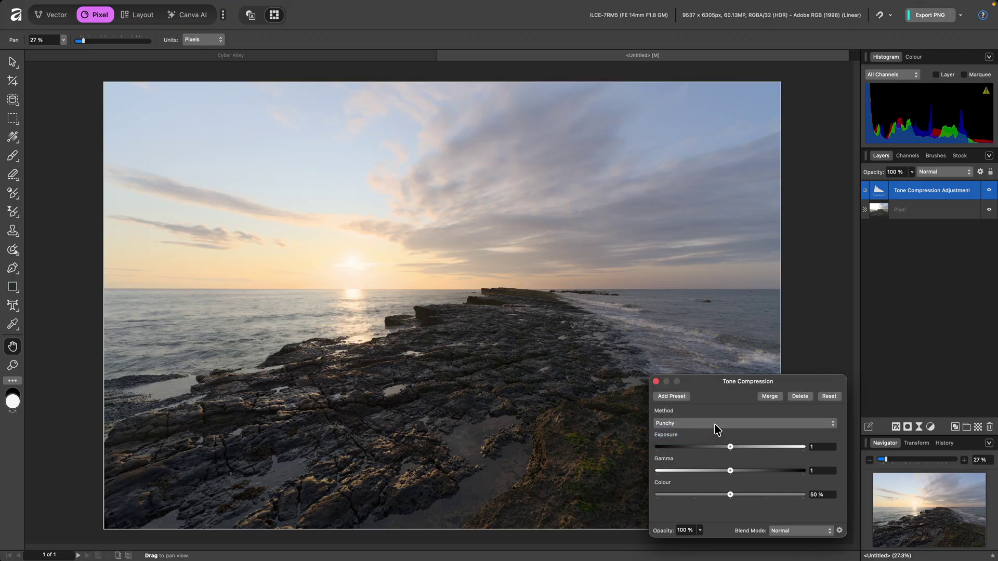
pyautogui.click(715, 434)
pyautogui.click(716, 435)
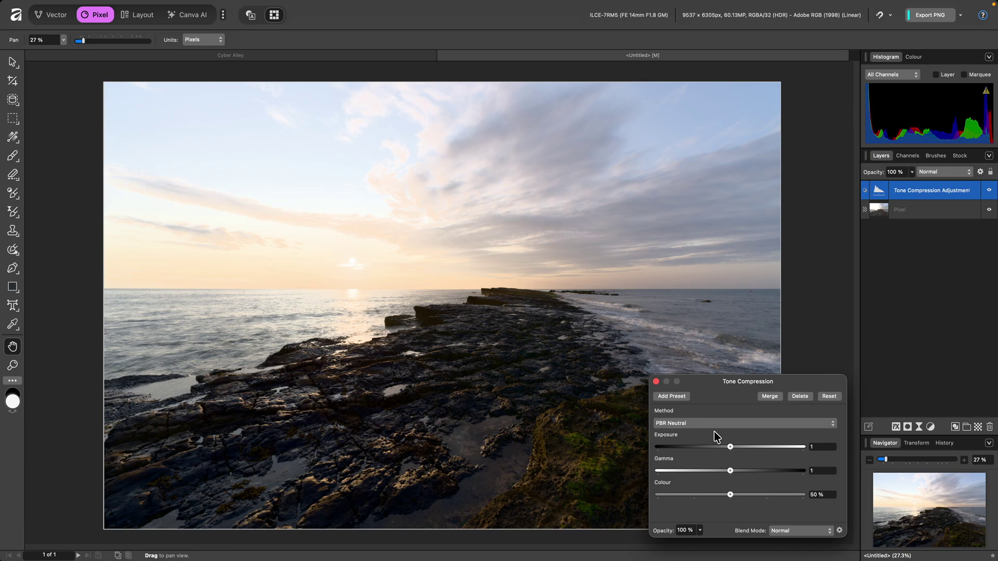
pyautogui.click(716, 434)
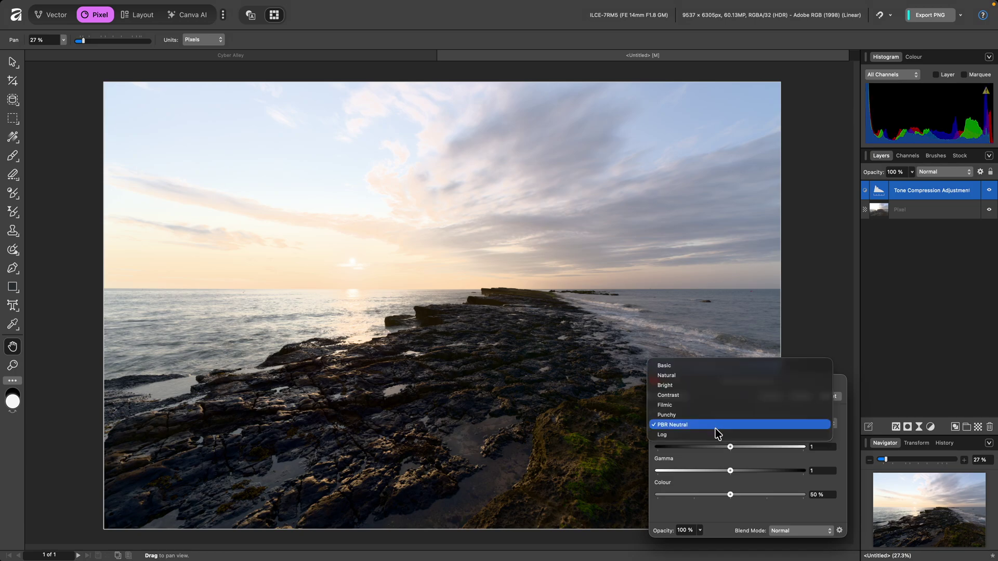
pyautogui.click(716, 434)
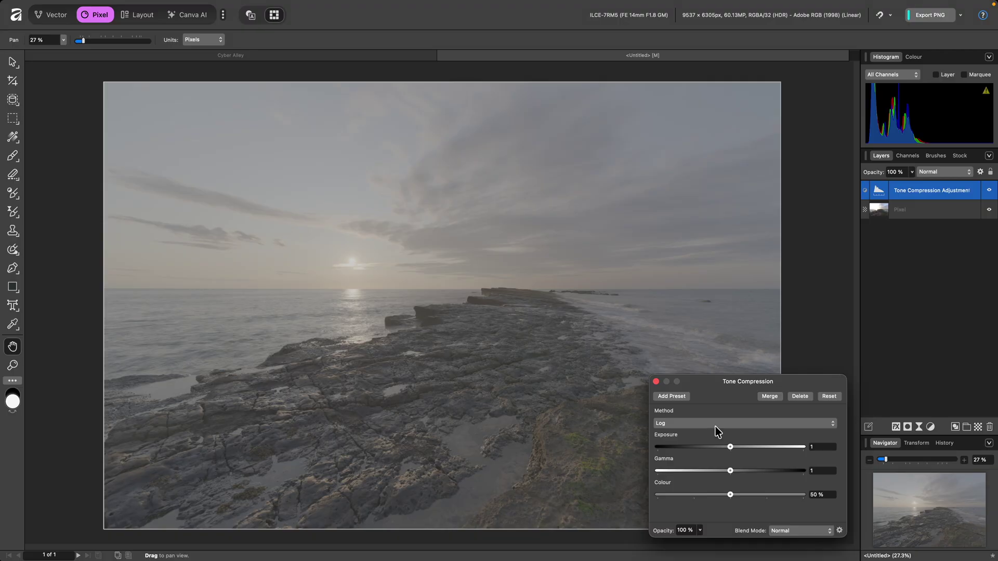
# Choose the Natural method, drag Colour to 100% and Gamma to 1.264.
pyautogui.click(714, 426)
pyautogui.click(710, 368)
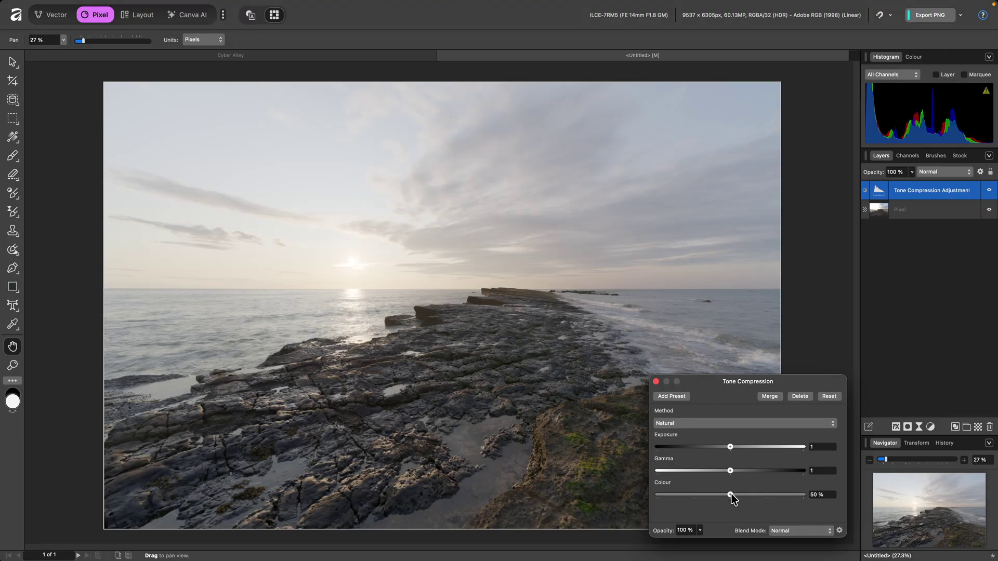
pyautogui.moveTo(731, 494); pyautogui.dragTo(808, 502)
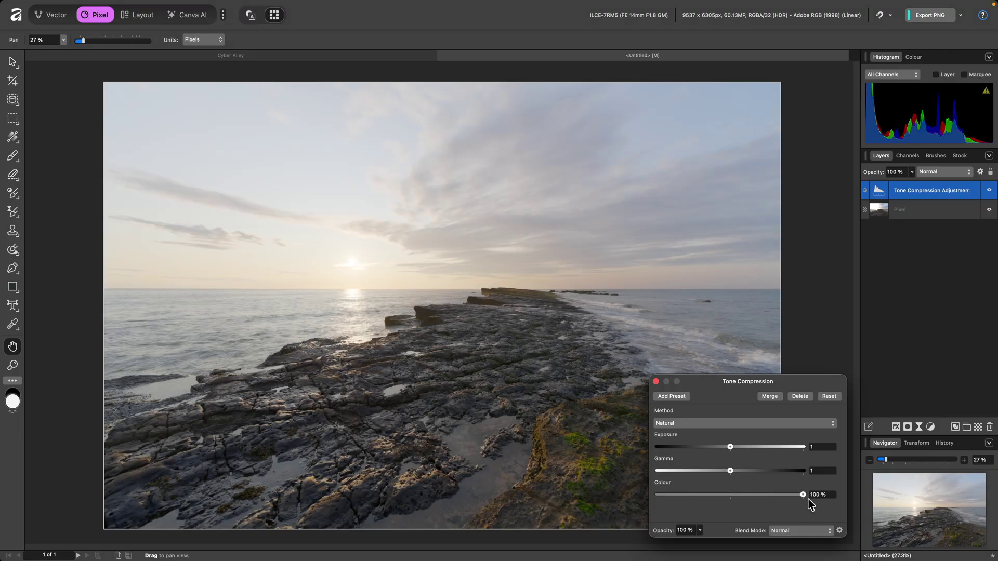
pyautogui.moveTo(730, 471); pyautogui.dragTo(749, 471)
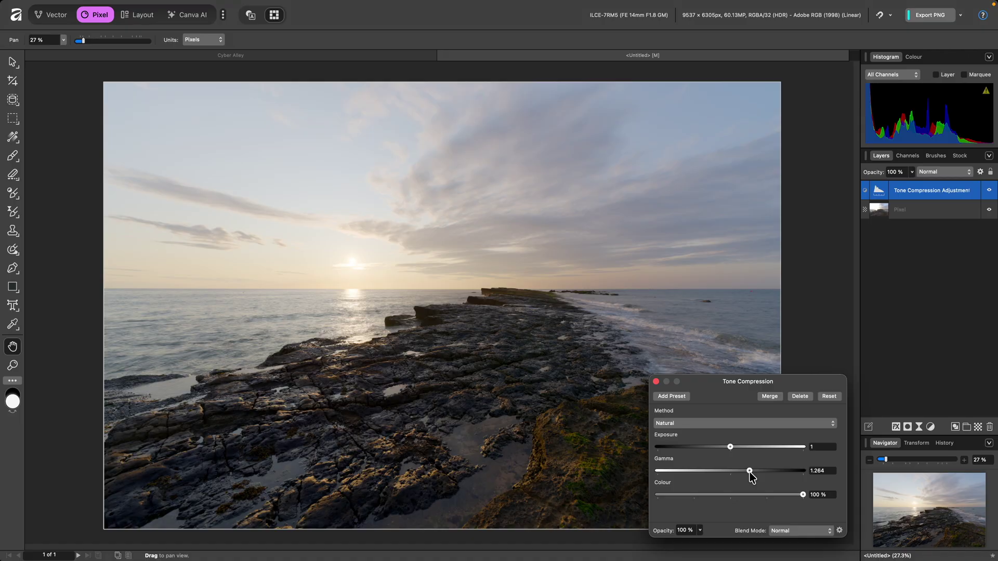
# Add an HSL adjustment with Saturation Shift at 30%.
pyautogui.press('super')
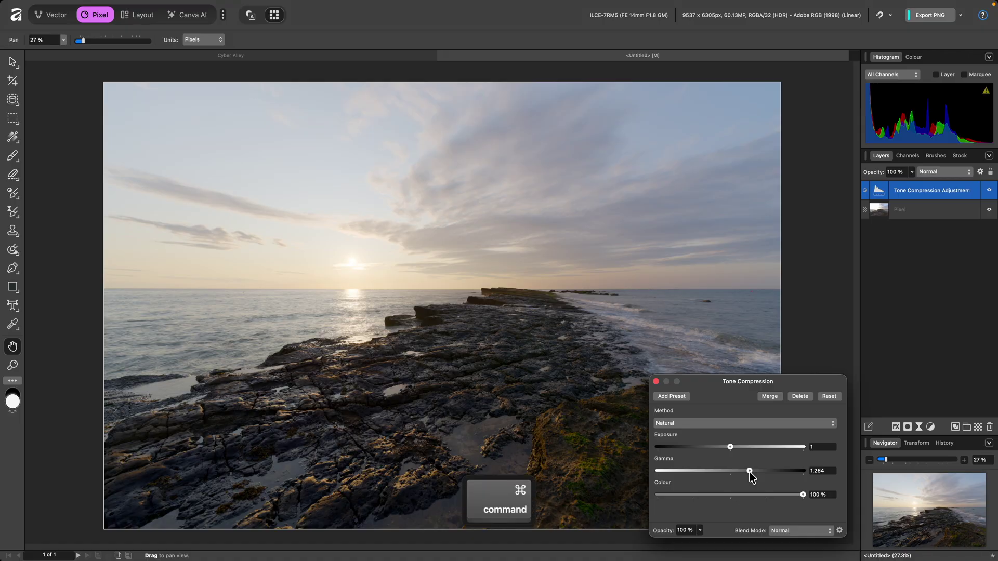
pyautogui.press('super+u')
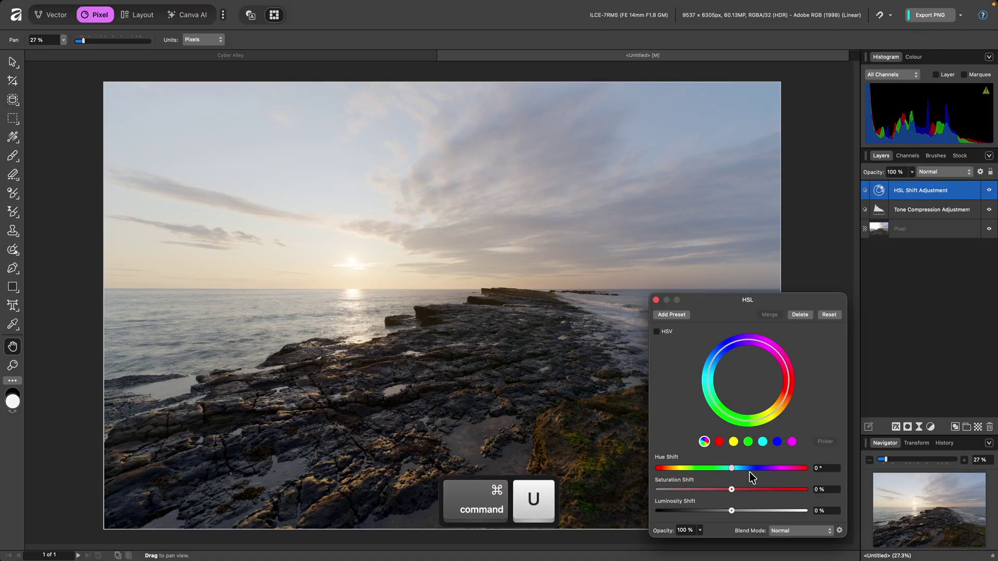
pyautogui.moveTo(738, 490); pyautogui.dragTo(754, 489)
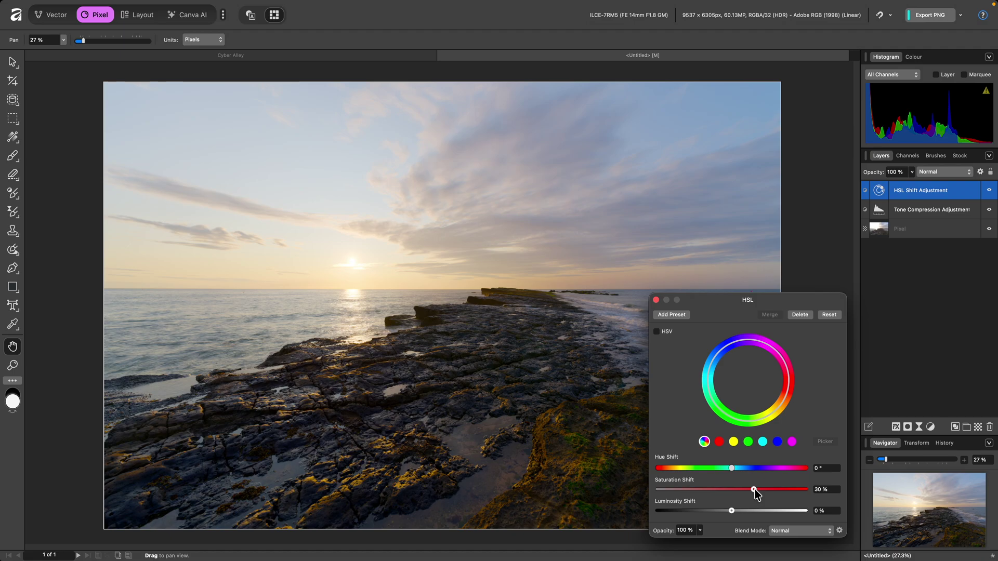
# Add a Brightness / Contrast layer with Brightness 25% and Contrast 17%.
pyautogui.press('super+b')
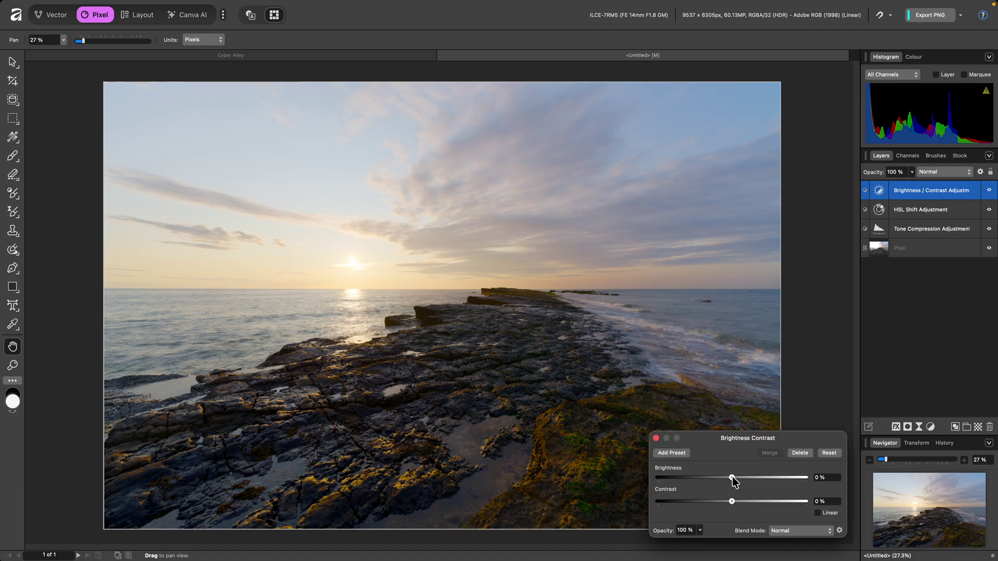
pyautogui.moveTo(732, 477); pyautogui.dragTo(746, 502)
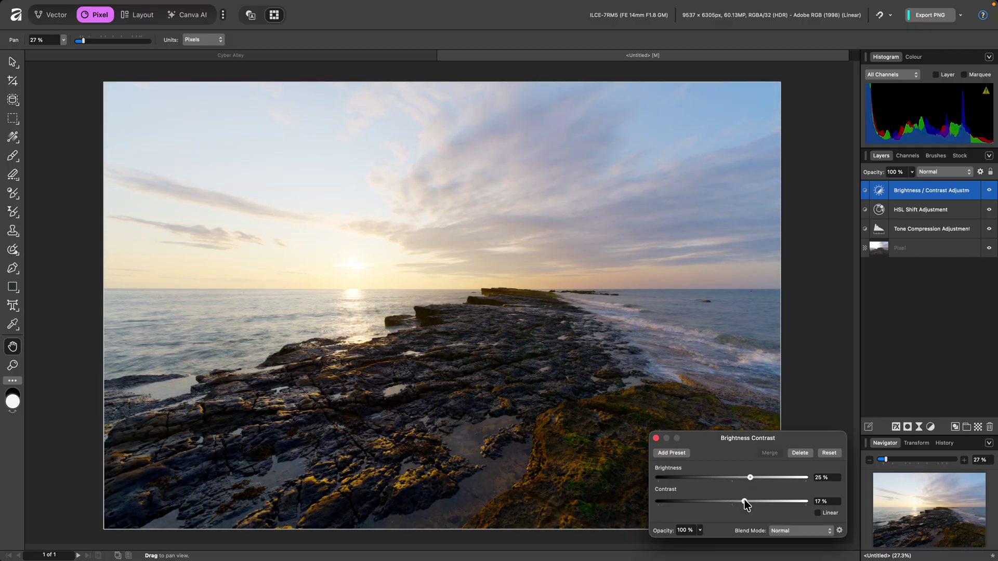
pyautogui.click(655, 438)
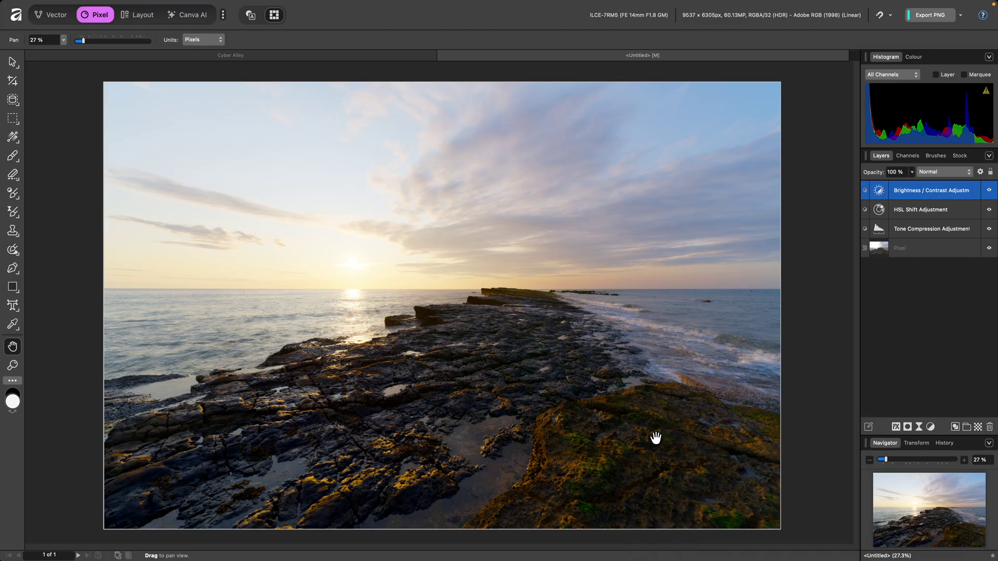
# Bring the Cyber Alley HDR render forward using its document tab.
pyautogui.click(347, 56)
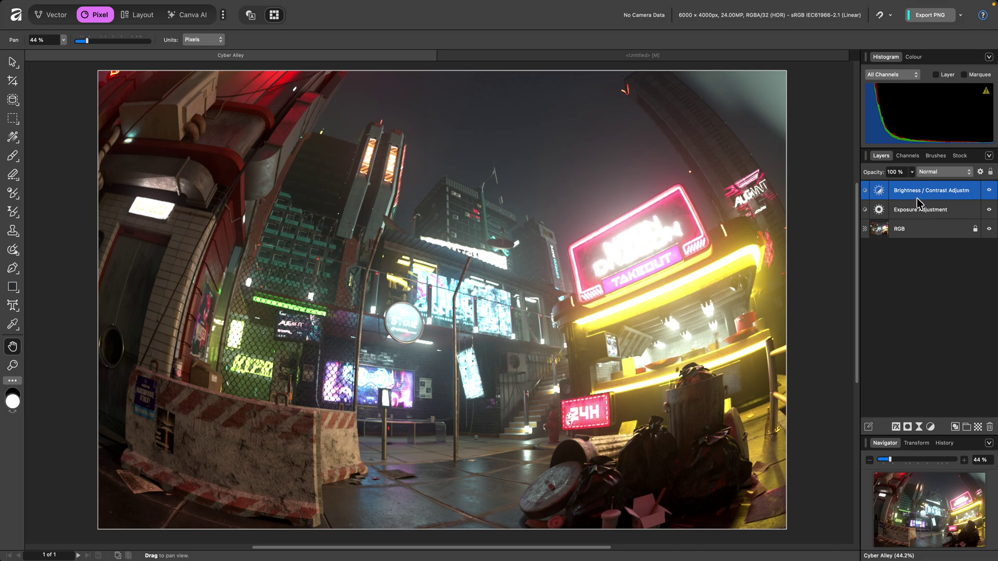
# Add a default Tone Compression layer (Basic, Exposure 1, Gamma 1, Colour 50%) via Pixel > New Adjustment Layer.
pyautogui.moveTo(404, 2)
pyautogui.click(214, 7)
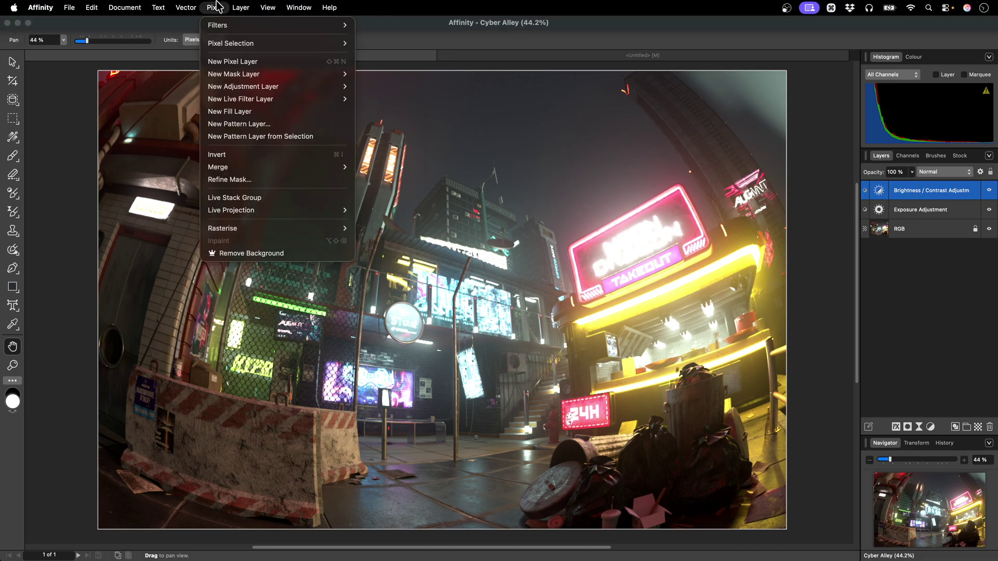
pyautogui.moveTo(263, 85)
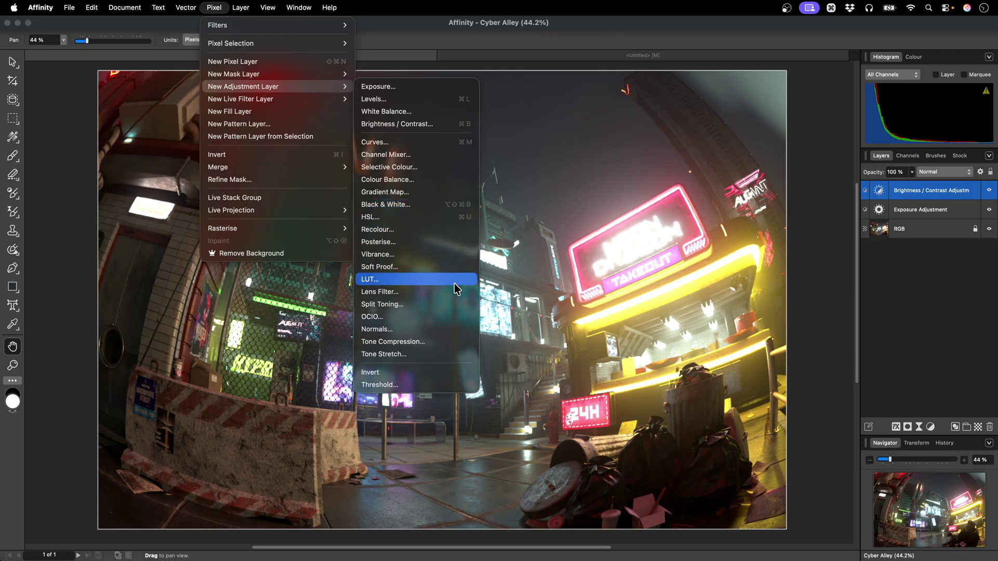
pyautogui.click(450, 342)
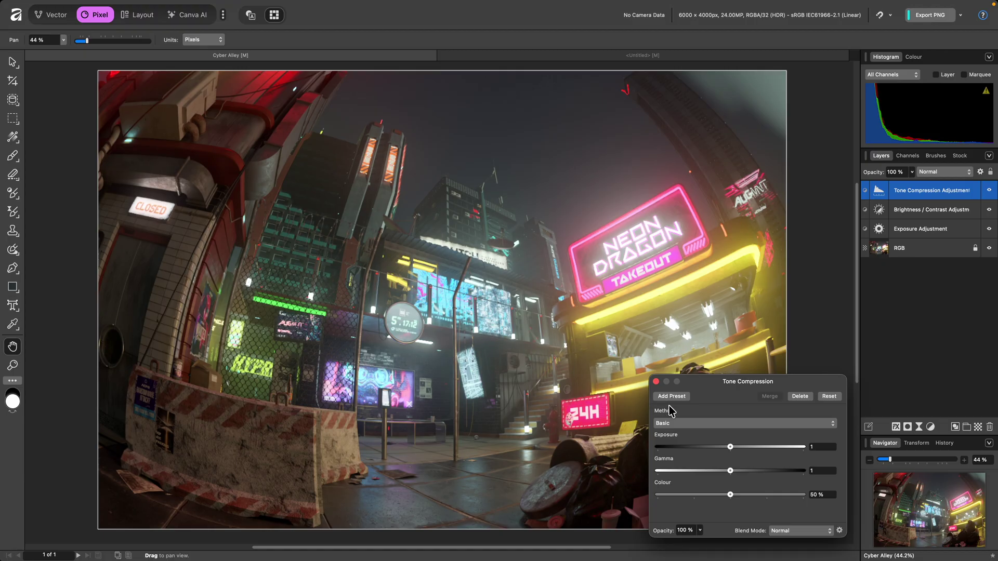
# Try the Natural, Bright, Contrast and Filmic methods on the Cyber Alley render.
pyautogui.click(702, 423)
pyautogui.click(709, 435)
pyautogui.click(710, 424)
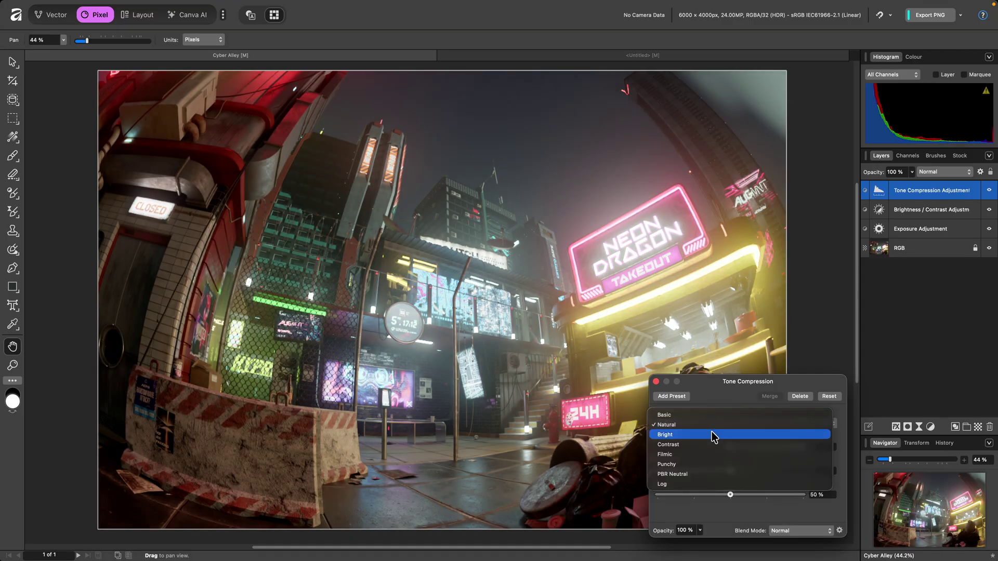
pyautogui.click(712, 434)
pyautogui.click(710, 423)
pyautogui.click(711, 435)
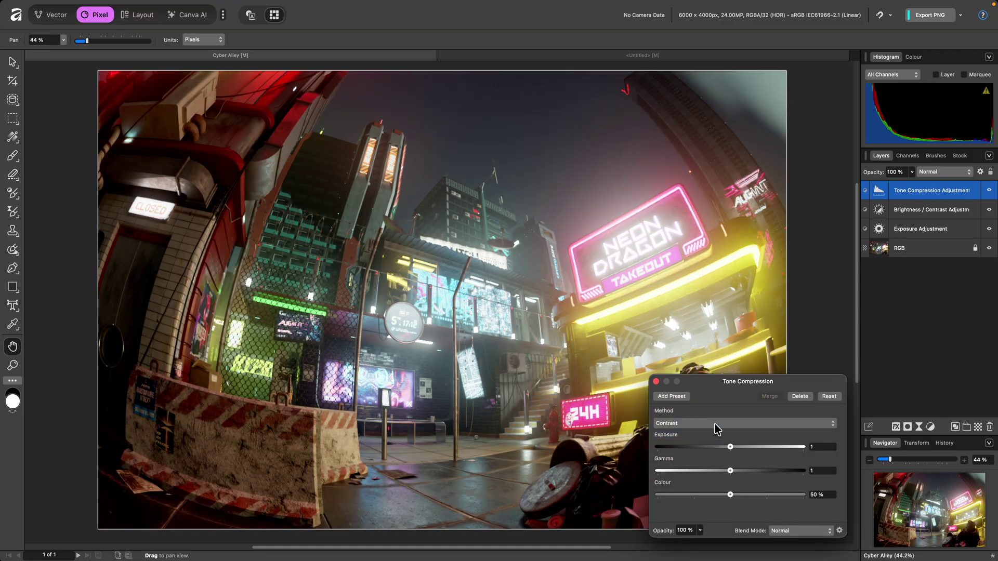
pyautogui.click(714, 424)
pyautogui.click(715, 434)
# Preview Punchy and PBR Neutral, settle on Natural, and set Exposure 0.718, Gamma 1.105.
pyautogui.click(716, 425)
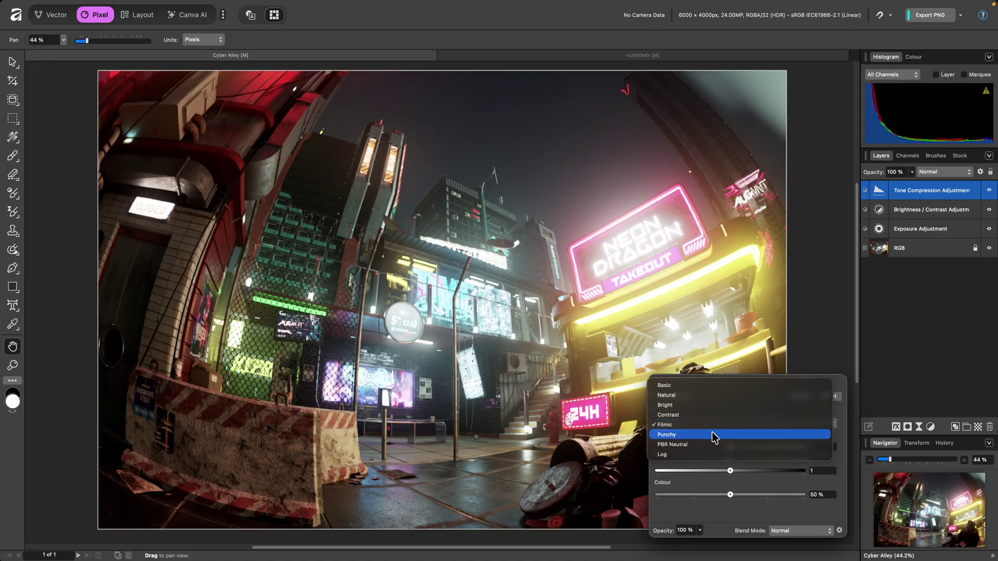
pyautogui.click(713, 435)
pyautogui.click(714, 425)
pyautogui.click(713, 435)
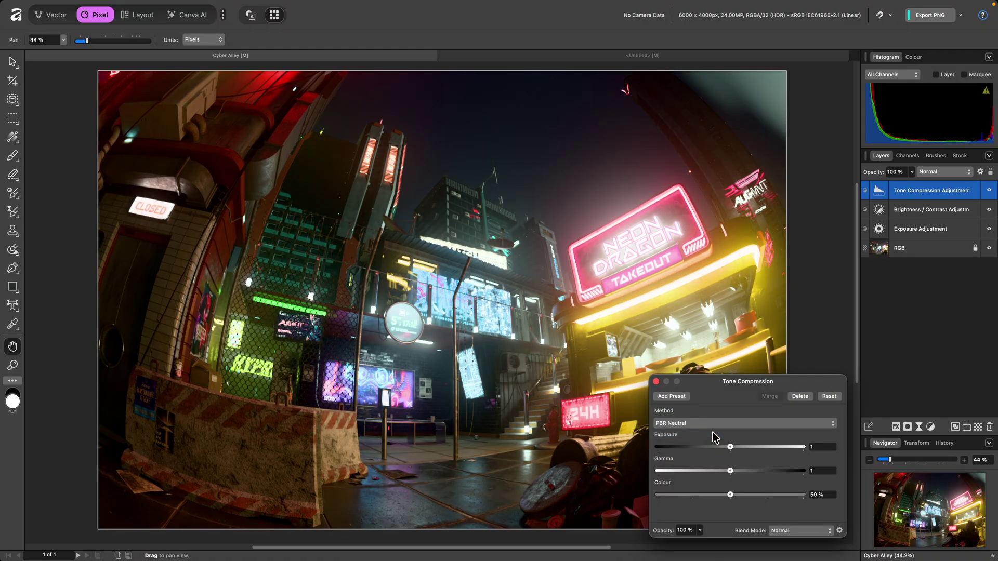
pyautogui.click(713, 425)
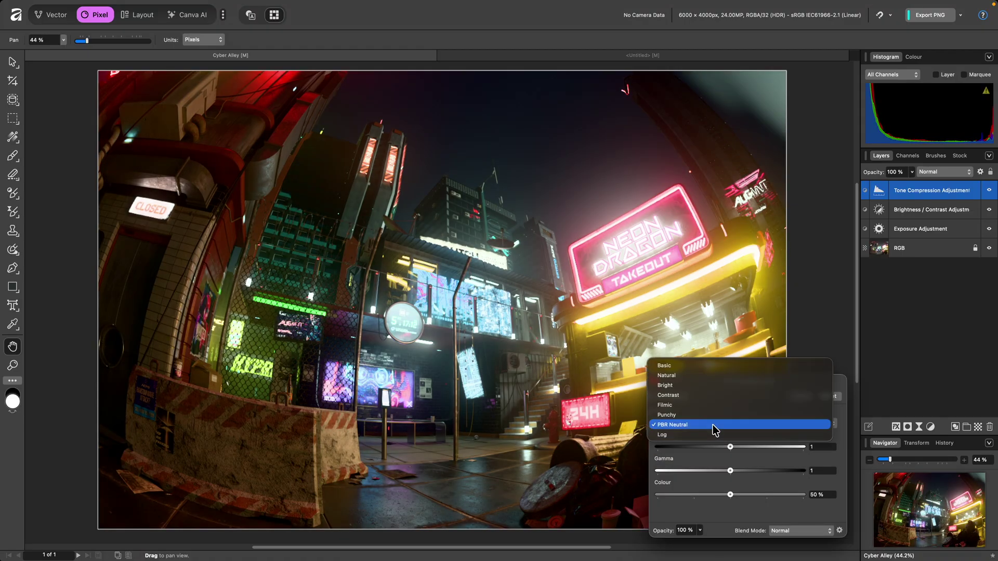
pyautogui.click(708, 376)
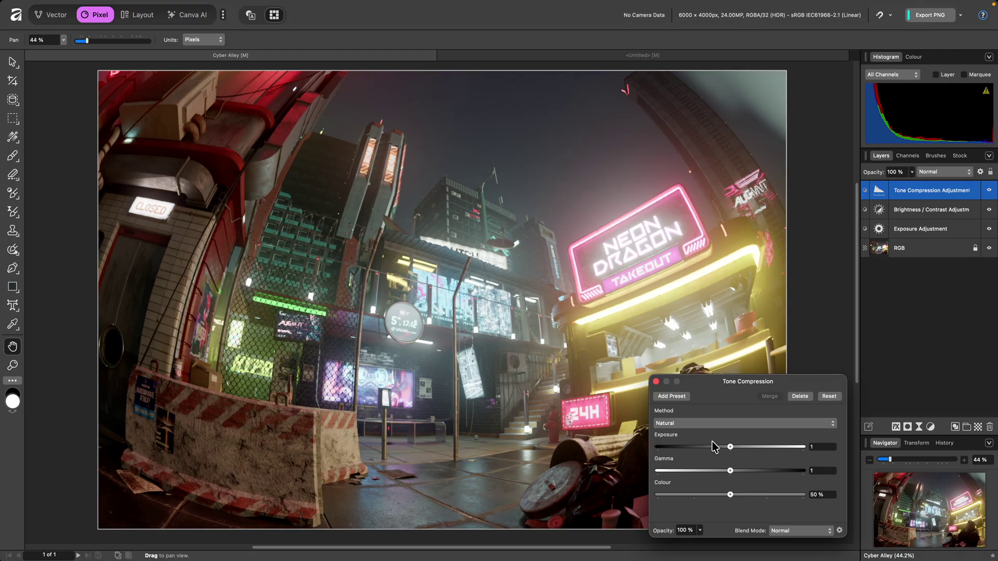
pyautogui.moveTo(730, 446); pyautogui.dragTo(738, 472)
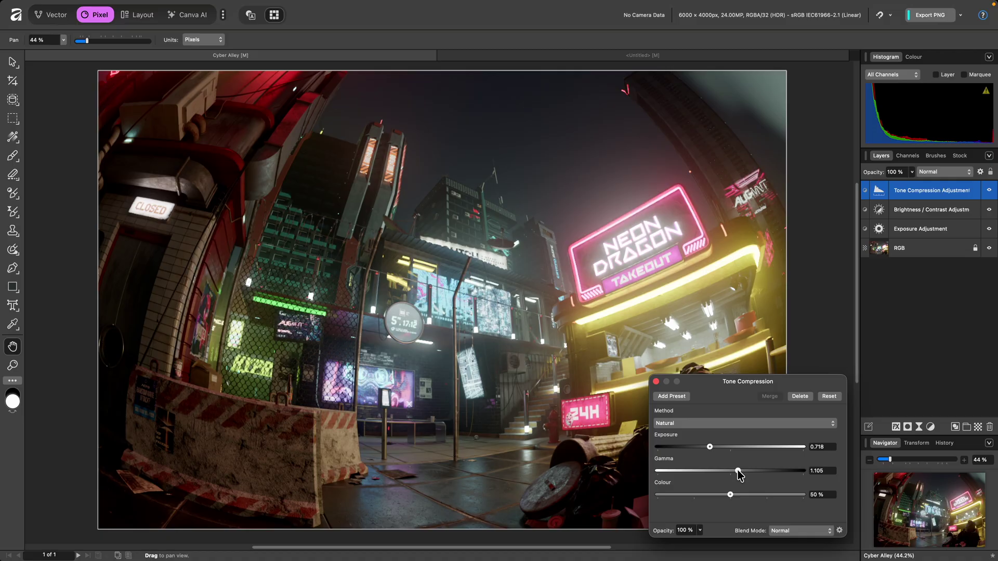
# Add a White Balance adjustment layer and set its tint to -43%.
pyautogui.moveTo(412, 5)
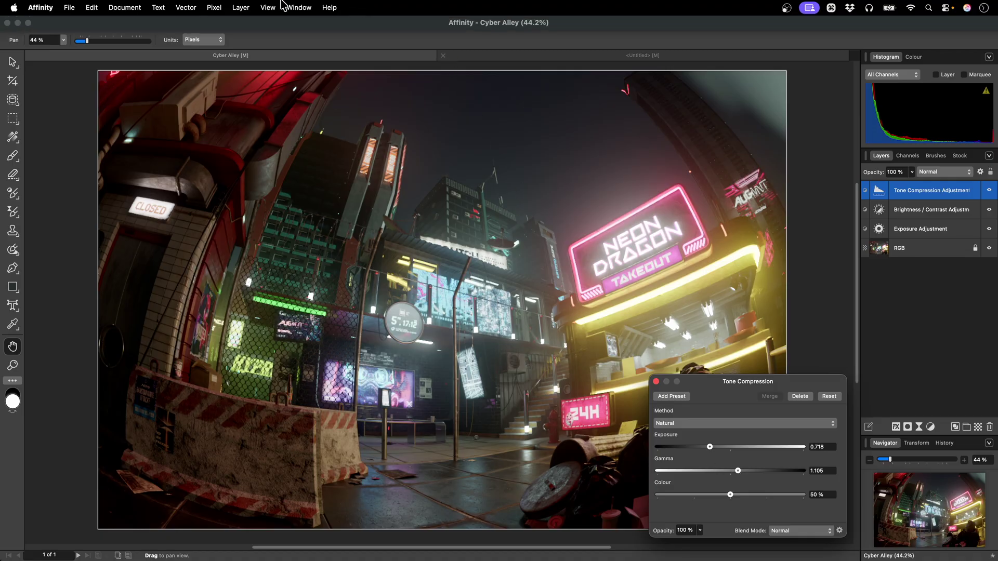
pyautogui.click(214, 7)
pyautogui.moveTo(246, 86)
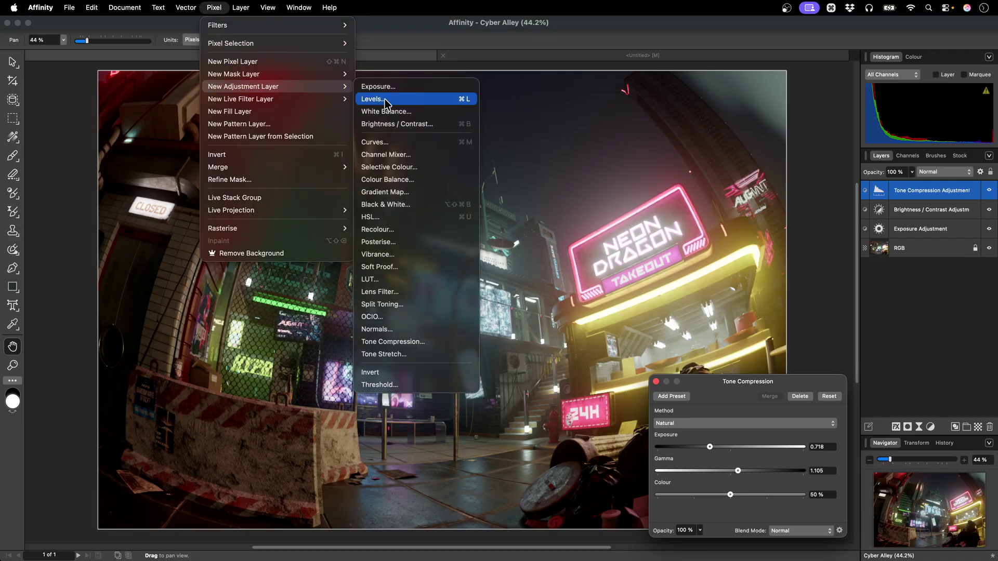
pyautogui.click(435, 114)
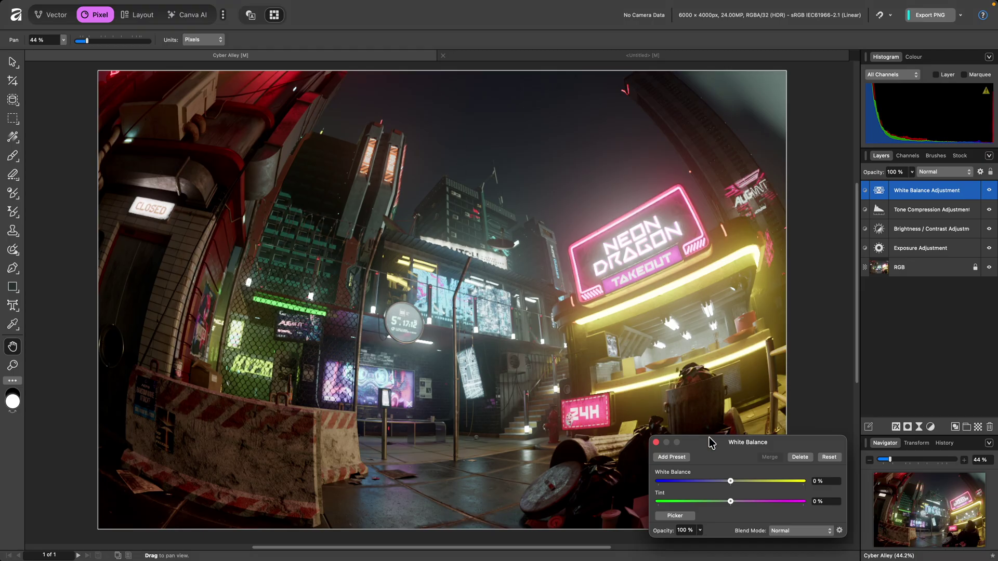
pyautogui.moveTo(730, 481); pyautogui.dragTo(700, 505)
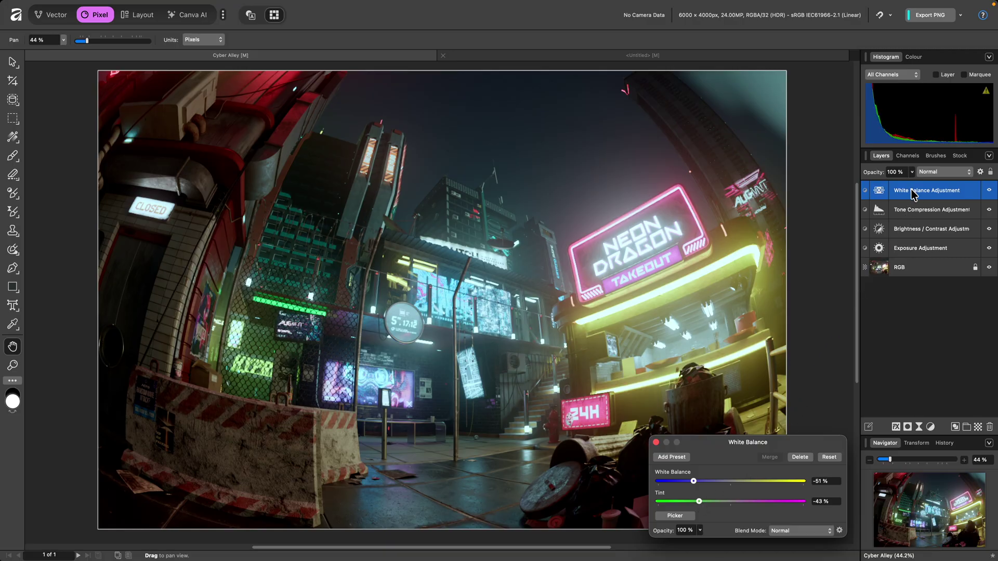
# Move the White Balance layer beneath Tone Compression and warm it to about 20%.
pyautogui.moveTo(913, 193); pyautogui.dragTo(913, 222)
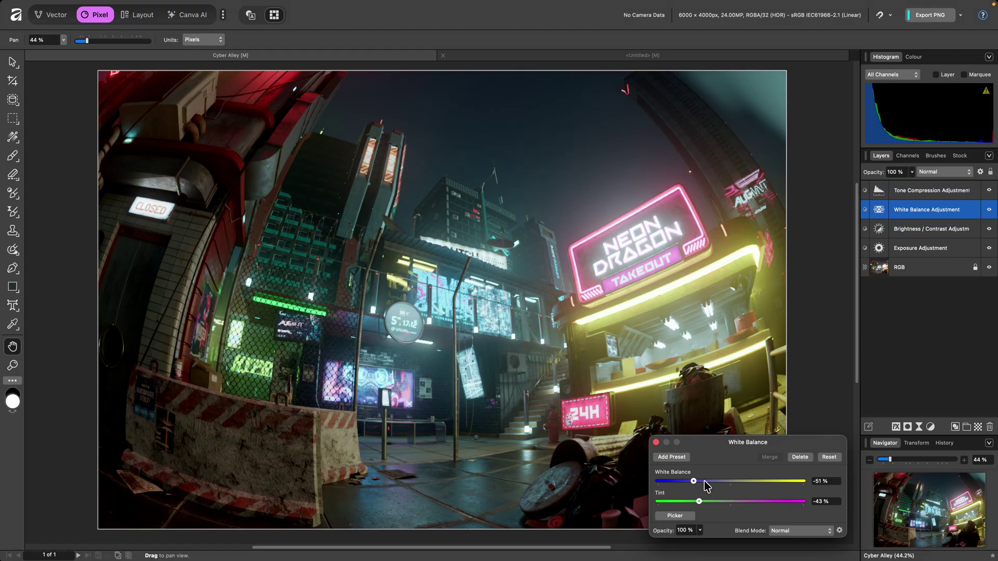
pyautogui.moveTo(704, 478); pyautogui.dragTo(721, 495)
pyautogui.click(655, 442)
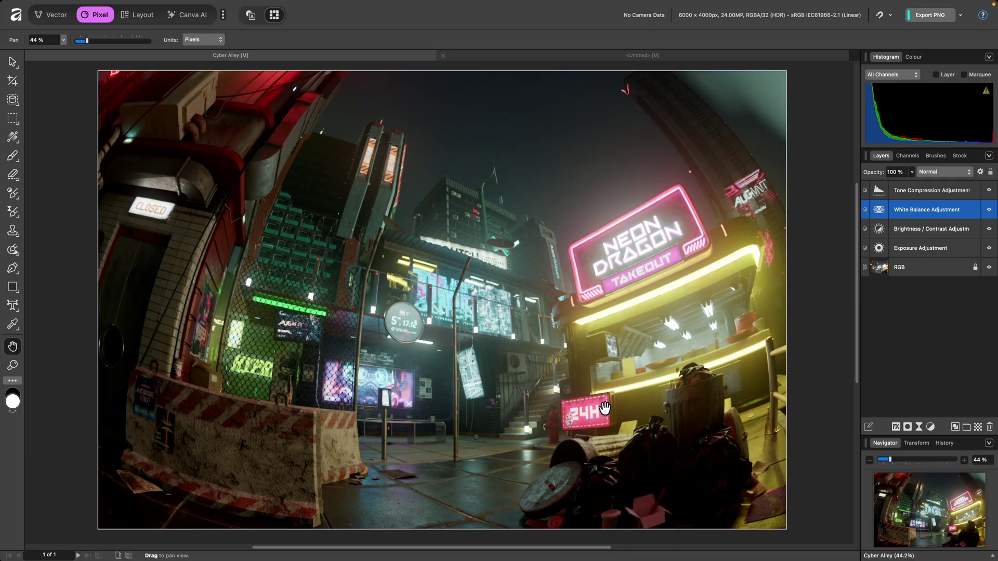